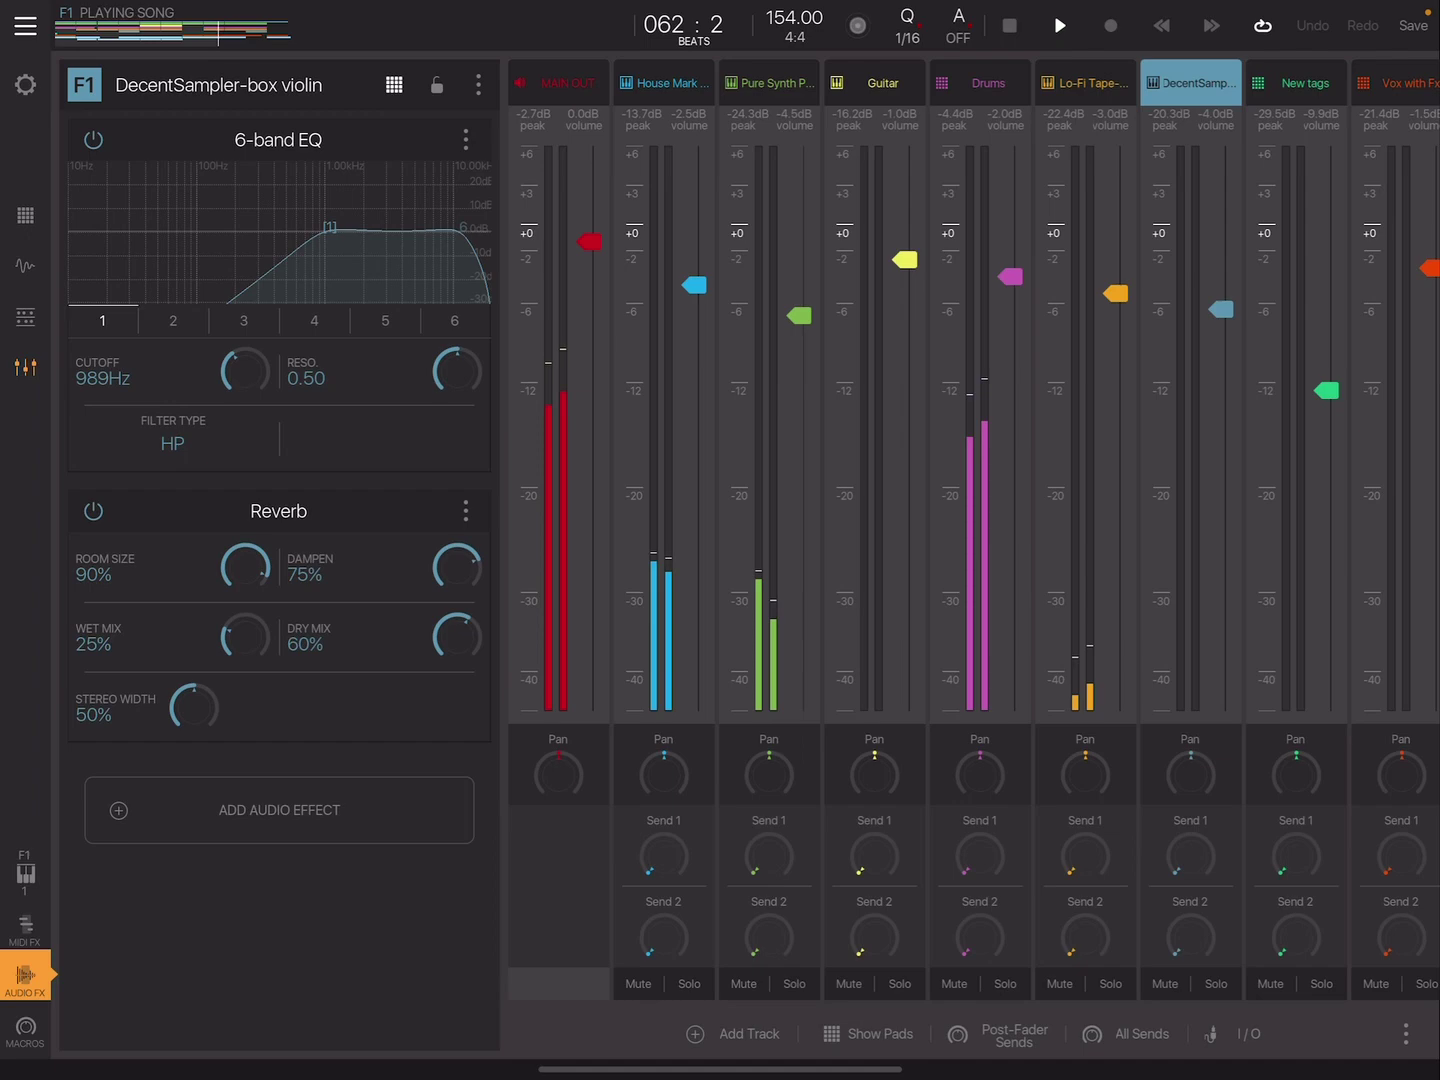
scroll(968, 450, right, 5)
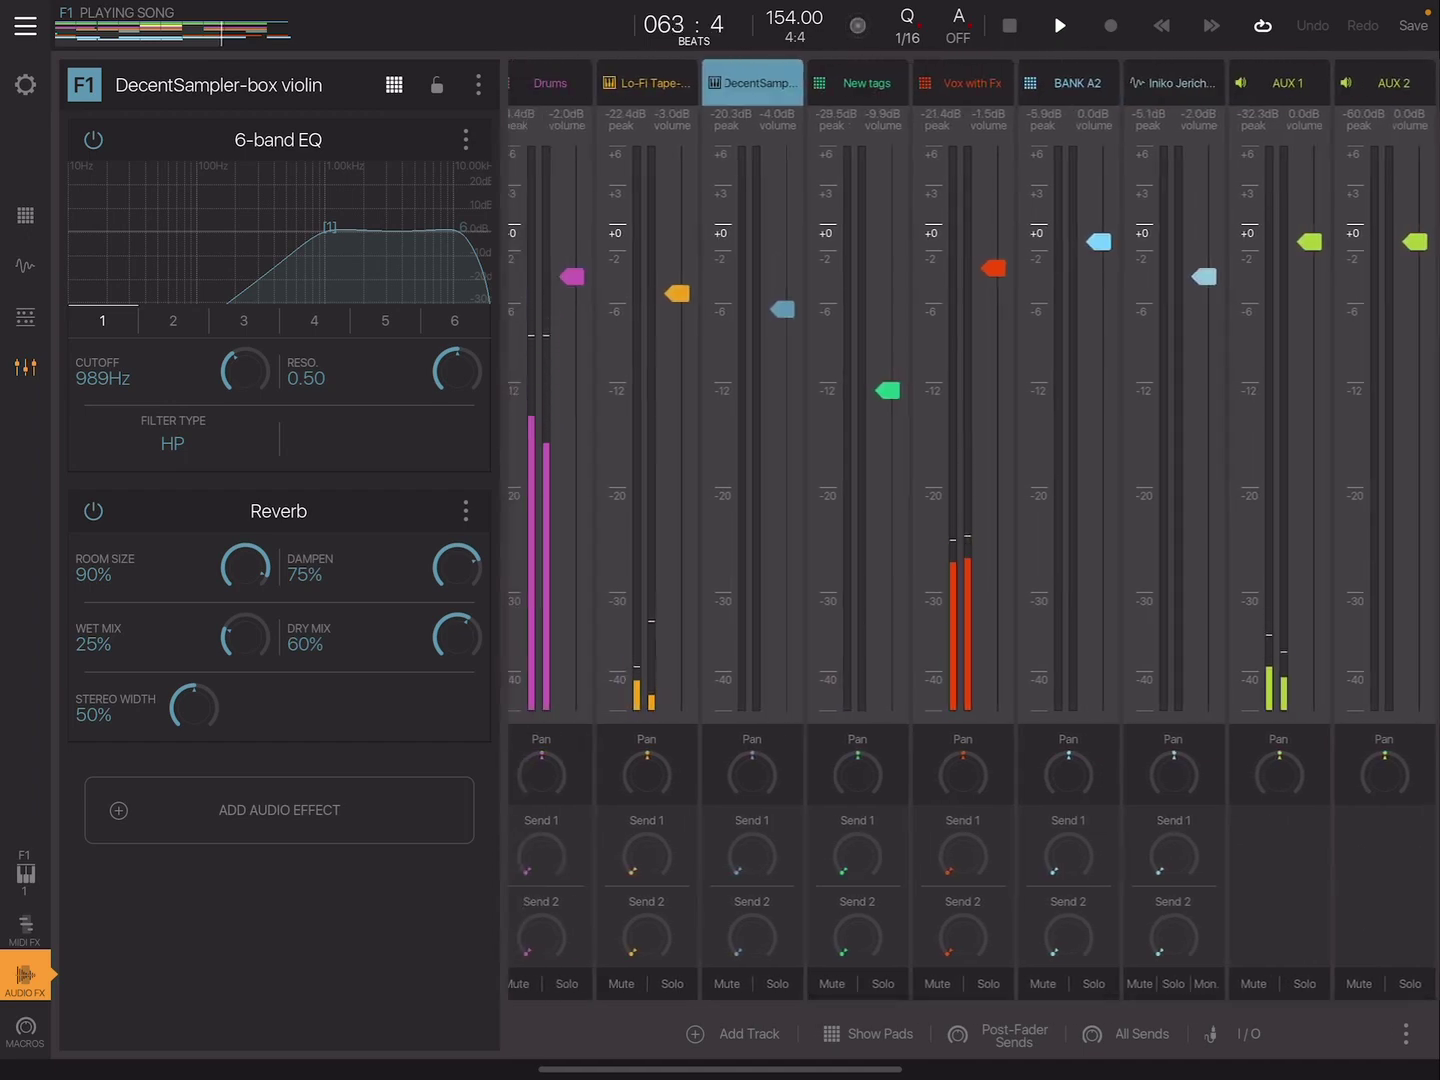